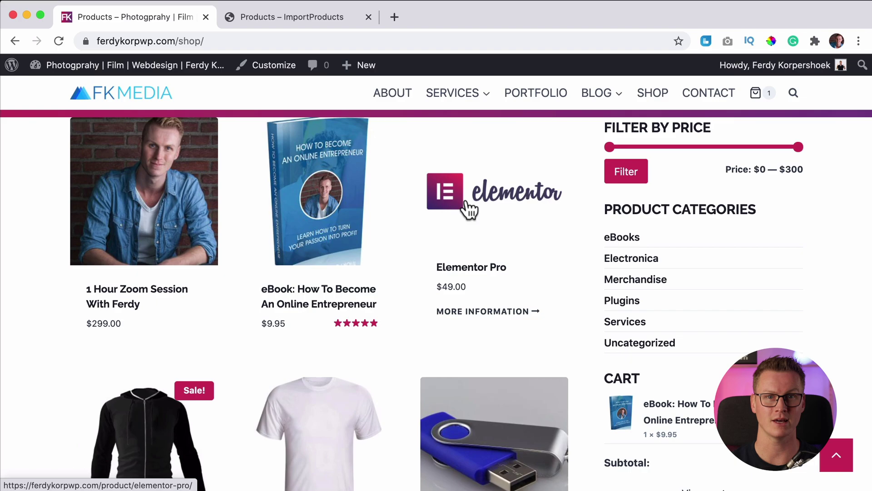
Browse the Organic Store site's shop page
{"action": "left_click", "coordinate": [329, 19]}
{"action": "scroll", "coordinate": [428, 216], "scroll_direction": "down", "scroll_amount": 10}
{"action": "scroll", "coordinate": [427, 225], "scroll_direction": "down", "scroll_amount": 3}
{"action": "scroll", "coordinate": [429, 222], "scroll_direction": "down", "scroll_amount": 5}
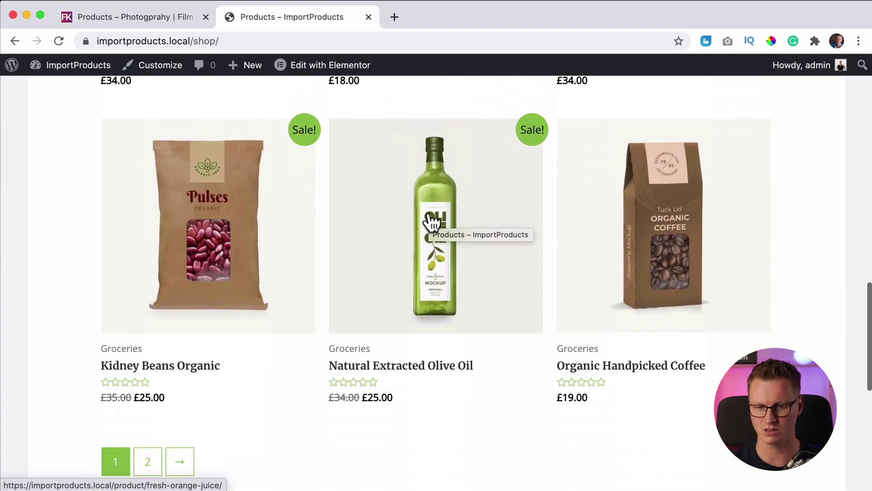
{"action": "scroll", "coordinate": [423, 205], "scroll_direction": "down", "scroll_amount": 3}
{"action": "scroll", "coordinate": [423, 205], "scroll_direction": "up", "scroll_amount": 20}
{"action": "scroll", "coordinate": [404, 273], "scroll_direction": "down", "scroll_amount": 5}
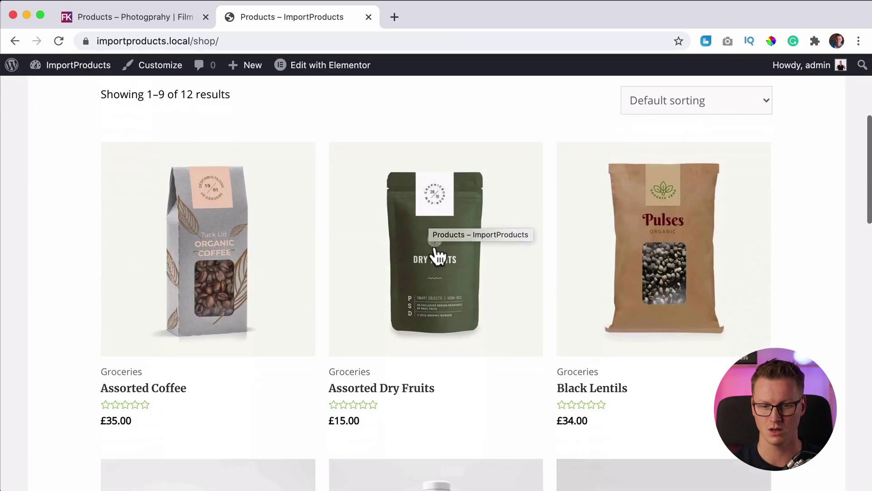
{"action": "scroll", "coordinate": [309, 245], "scroll_direction": "up", "scroll_amount": 5}
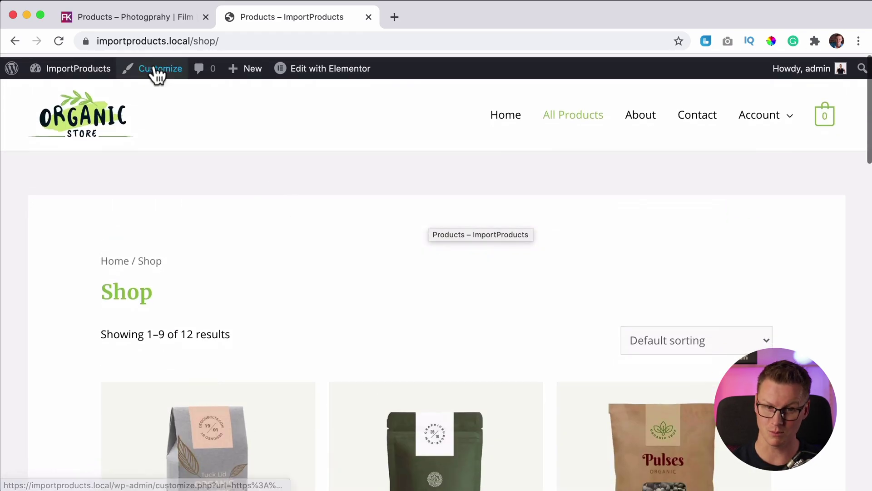
Export the FK Media store's products, including custom meta, to a downloaded CSV
{"action": "left_click", "coordinate": [134, 18]}
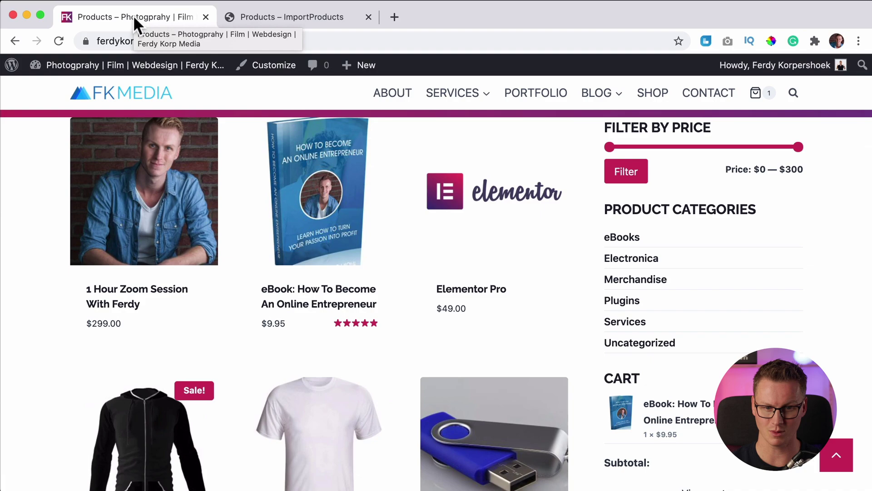
{"action": "left_click", "coordinate": [82, 69]}
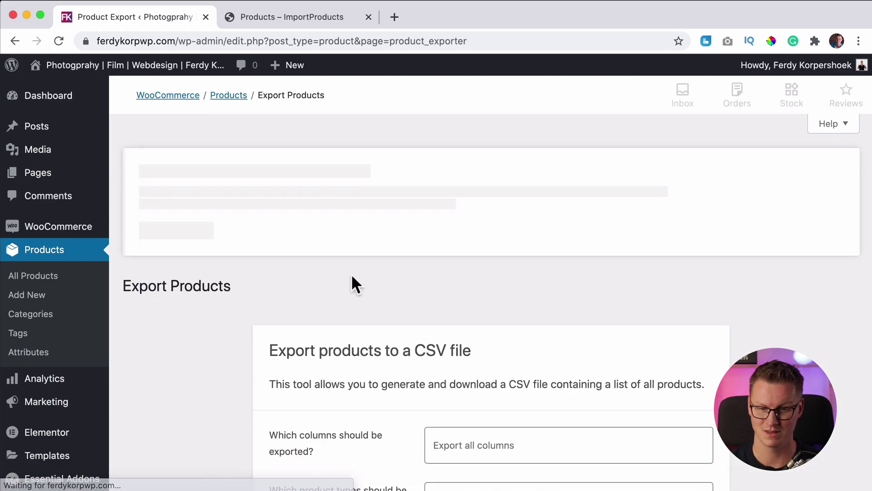
{"action": "scroll", "coordinate": [388, 262], "scroll_direction": "down", "scroll_amount": 2}
{"action": "scroll", "coordinate": [388, 263], "scroll_direction": "down", "scroll_amount": 5}
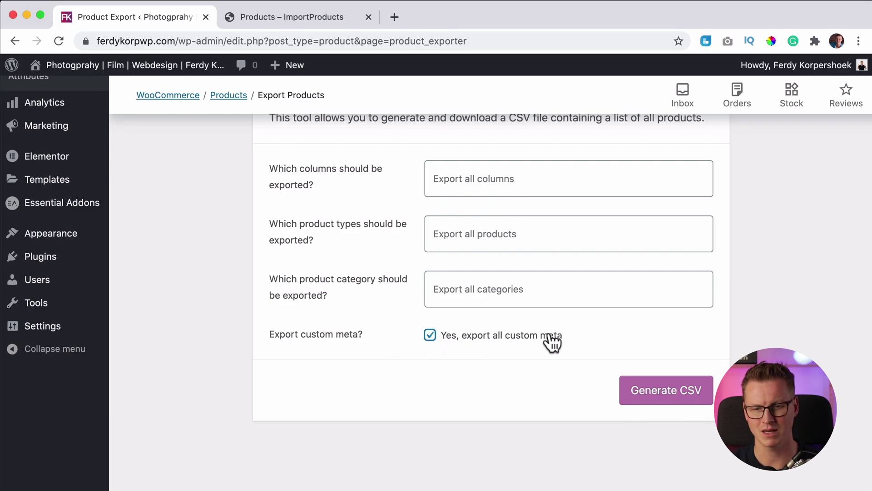
{"action": "left_click", "coordinate": [667, 394]}
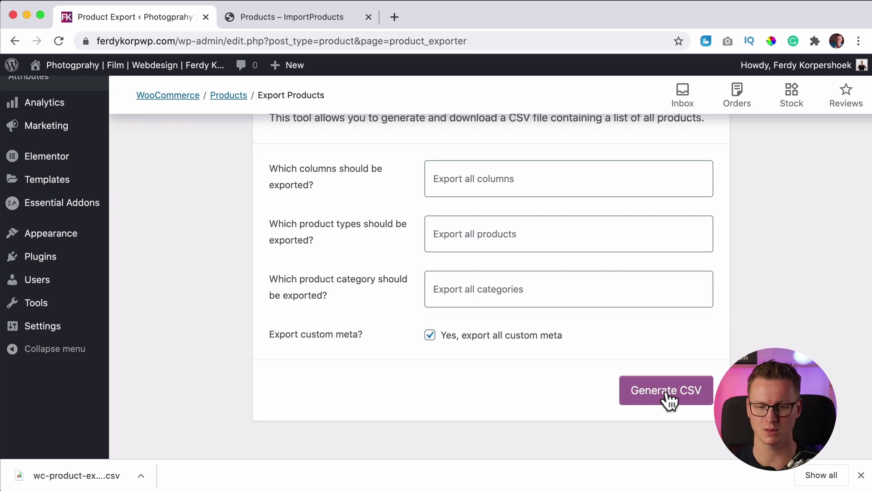
Upload the exported FK Media CSV to the Organic Store's Products > Import and continue to mapping
{"action": "left_click", "coordinate": [282, 21]}
{"action": "mouse_move", "coordinate": [72, 65]}
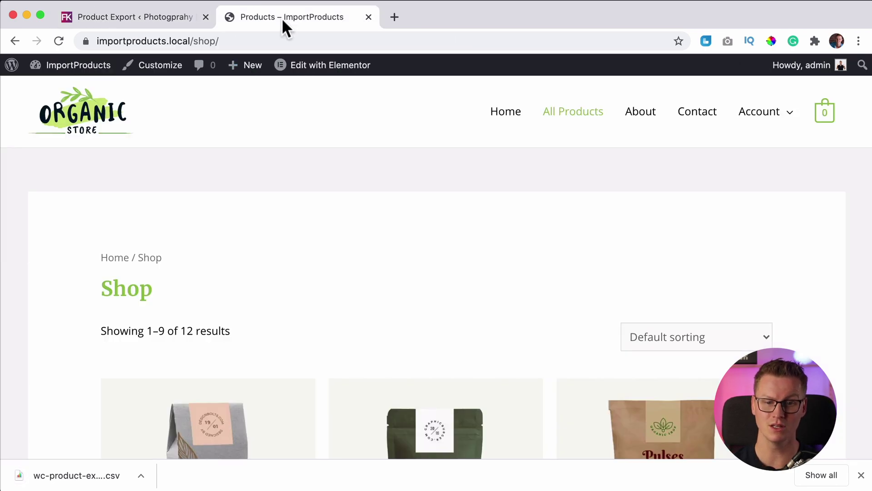
{"action": "left_click", "coordinate": [83, 69]}
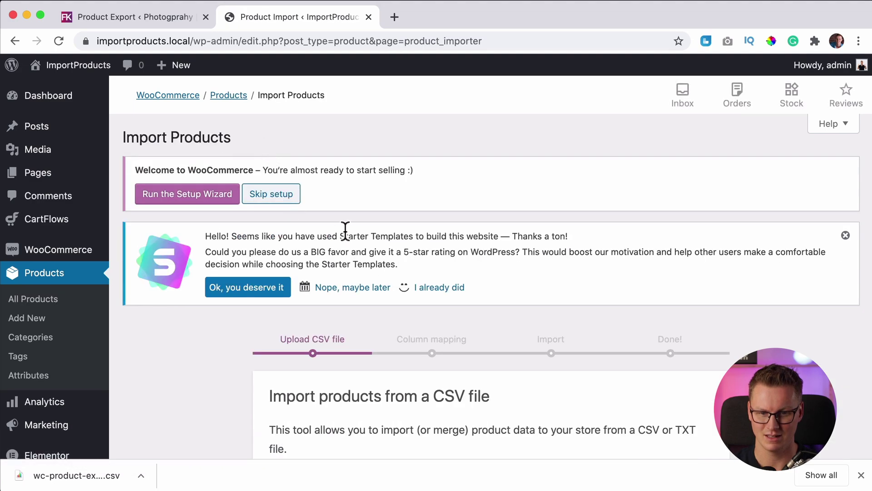
{"action": "scroll", "coordinate": [343, 230], "scroll_direction": "down", "scroll_amount": 3}
{"action": "scroll", "coordinate": [343, 231], "scroll_direction": "down", "scroll_amount": 2}
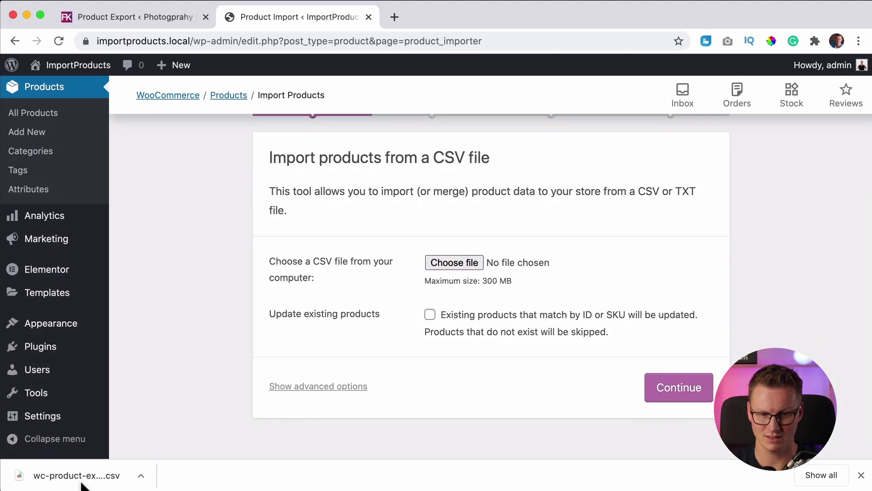
{"action": "left_click_drag", "start_coordinate": [157, 438], "coordinate": [419, 287]}
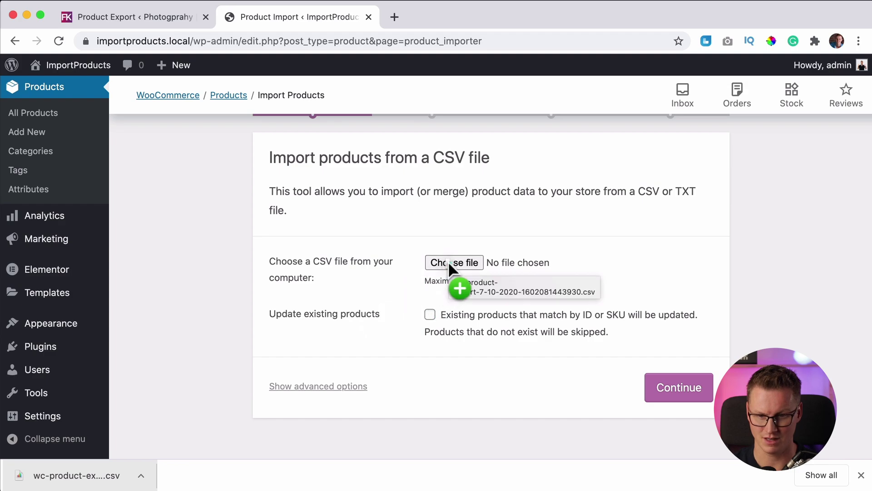
{"action": "left_click_drag", "start_coordinate": [447, 261], "coordinate": [448, 262]}
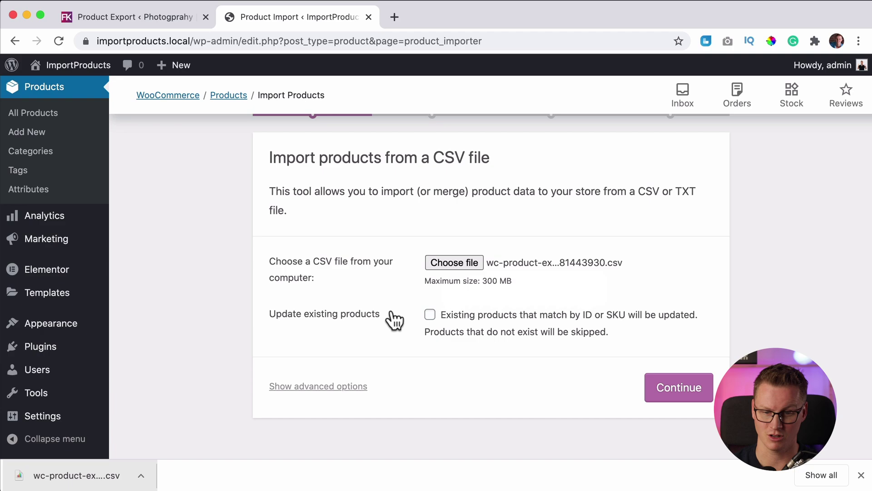
{"action": "left_click", "coordinate": [686, 391]}
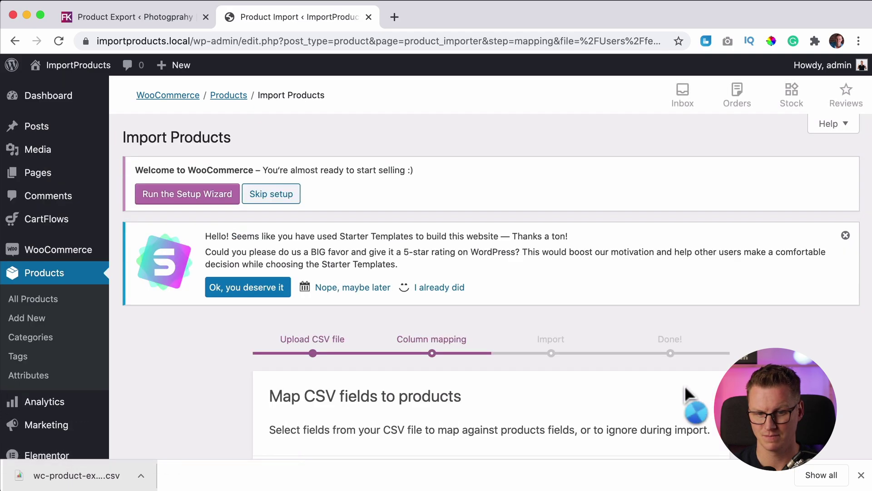
Run the importer with default column mappings, bringing in 17 products (21 total)
{"action": "scroll", "coordinate": [684, 385], "scroll_direction": "down", "scroll_amount": 5}
{"action": "scroll", "coordinate": [685, 385], "scroll_direction": "down", "scroll_amount": 1}
{"action": "scroll", "coordinate": [636, 363], "scroll_direction": "down", "scroll_amount": 3}
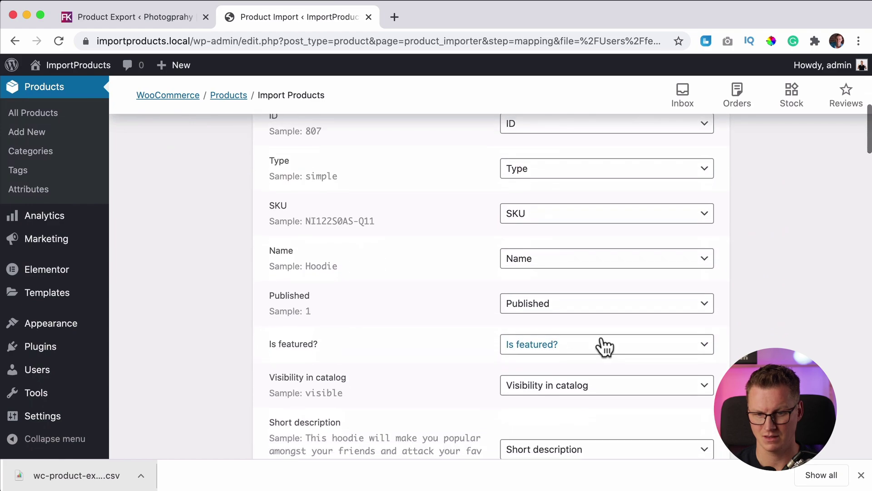
{"action": "scroll", "coordinate": [600, 345], "scroll_direction": "down", "scroll_amount": 3}
{"action": "scroll", "coordinate": [592, 330], "scroll_direction": "down", "scroll_amount": 2}
{"action": "scroll", "coordinate": [596, 328], "scroll_direction": "down", "scroll_amount": 5}
{"action": "scroll", "coordinate": [596, 328], "scroll_direction": "down", "scroll_amount": 10}
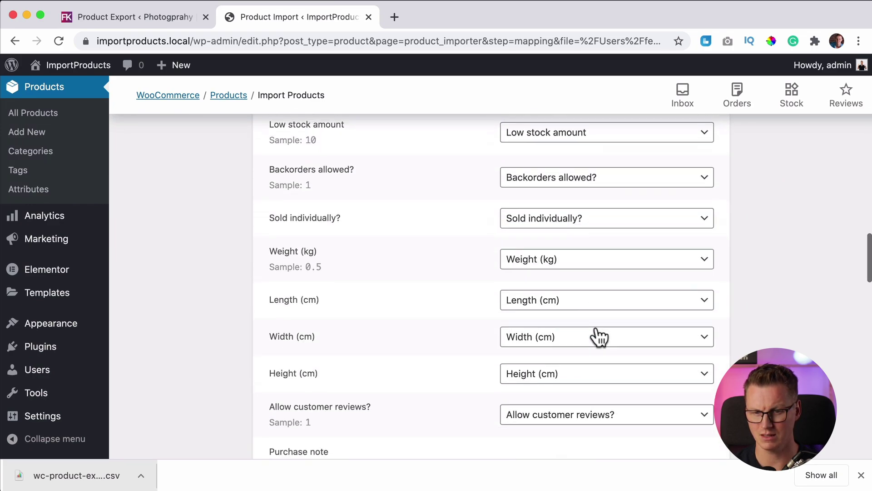
{"action": "scroll", "coordinate": [596, 328], "scroll_direction": "down", "scroll_amount": 10}
{"action": "scroll", "coordinate": [596, 328], "scroll_direction": "down", "scroll_amount": 10}
{"action": "scroll", "coordinate": [598, 337], "scroll_direction": "down", "scroll_amount": 3}
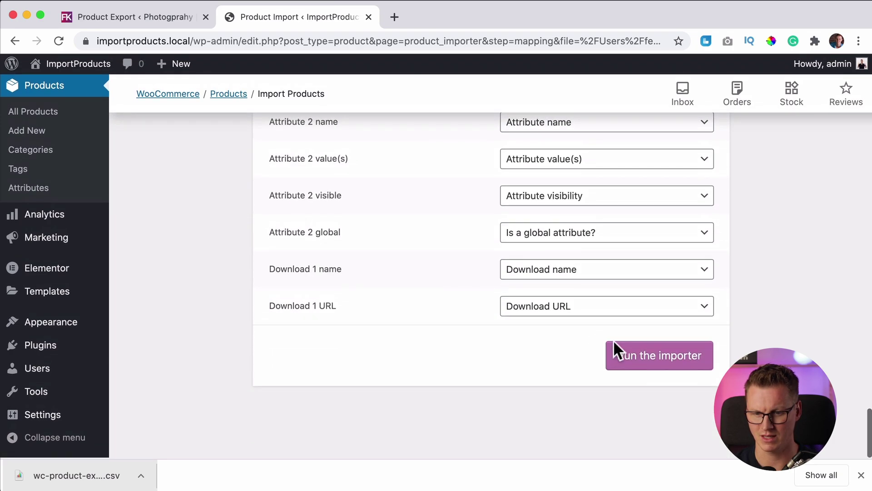
{"action": "left_click", "coordinate": [644, 358]}
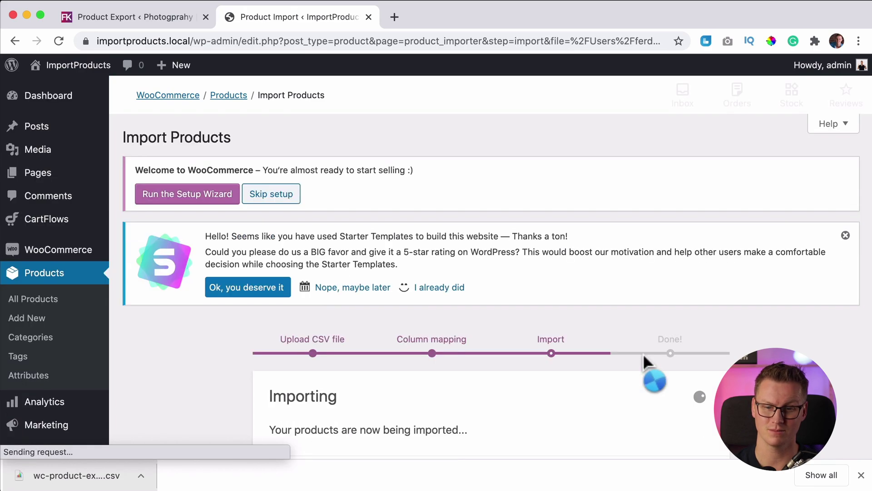
{"action": "scroll", "coordinate": [642, 353], "scroll_direction": "down", "scroll_amount": 4}
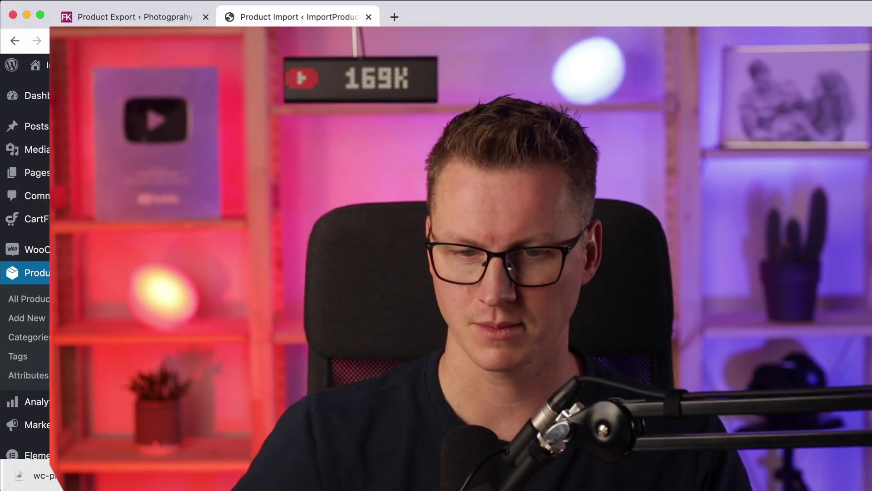
{"action": "scroll", "coordinate": [423, 296], "scroll_direction": "down", "scroll_amount": 5}
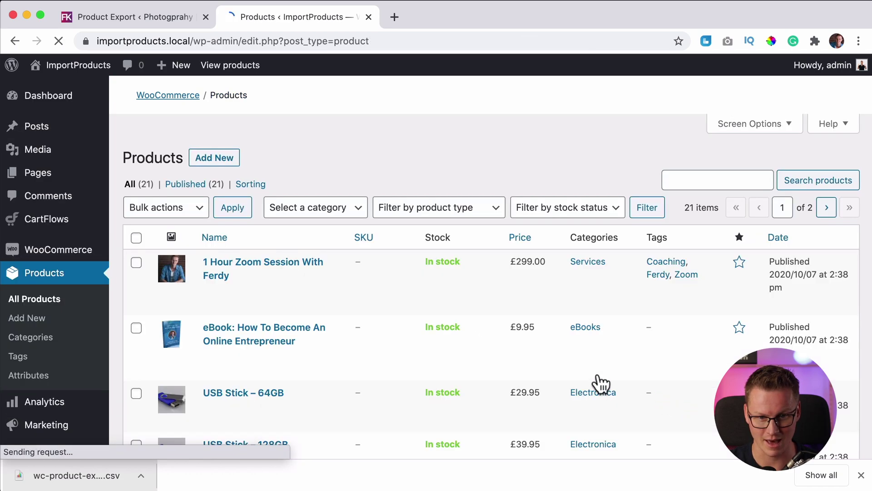
Visit the Organic Store front end and browse the All Products shop page
{"action": "scroll", "coordinate": [259, 295], "scroll_direction": "down", "scroll_amount": 4}
{"action": "scroll", "coordinate": [227, 302], "scroll_direction": "down", "scroll_amount": 1}
{"action": "scroll", "coordinate": [283, 305], "scroll_direction": "down", "scroll_amount": 2}
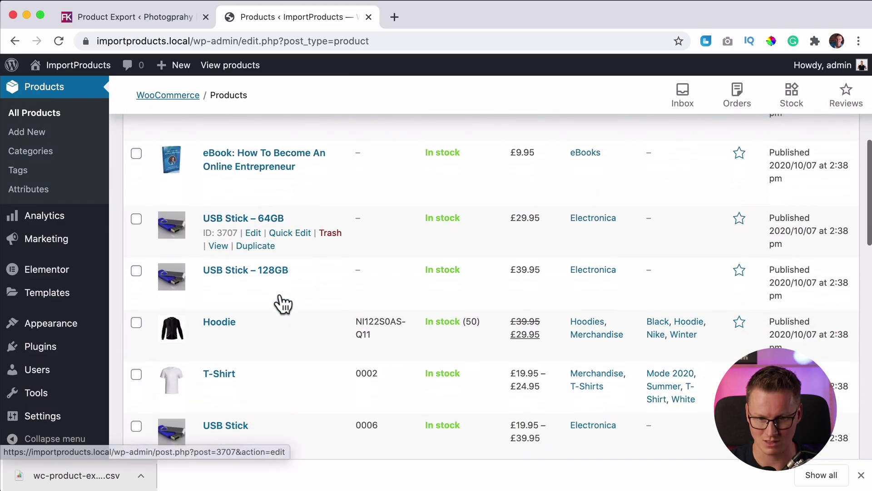
{"action": "scroll", "coordinate": [284, 296], "scroll_direction": "down", "scroll_amount": 3}
{"action": "scroll", "coordinate": [288, 291], "scroll_direction": "up", "scroll_amount": 10}
{"action": "left_click", "coordinate": [83, 68]}
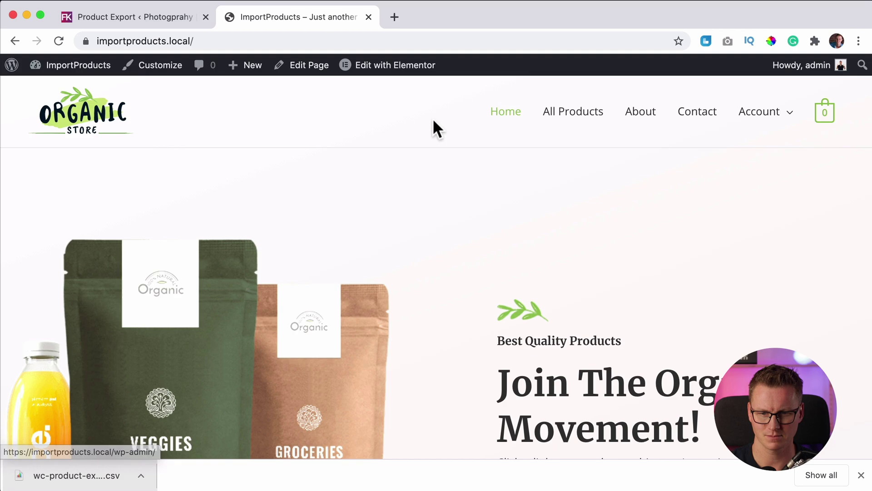
{"action": "left_click", "coordinate": [588, 118]}
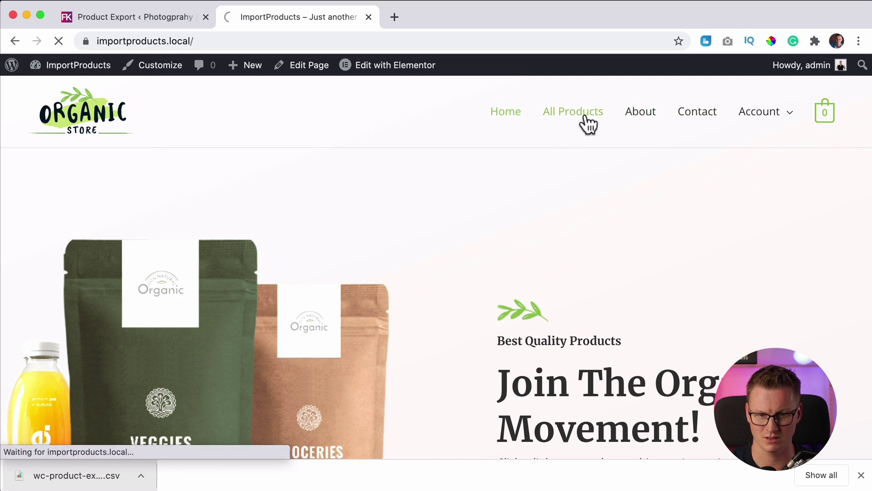
{"action": "scroll", "coordinate": [472, 196], "scroll_direction": "down", "scroll_amount": 3}
{"action": "scroll", "coordinate": [318, 218], "scroll_direction": "down", "scroll_amount": 3}
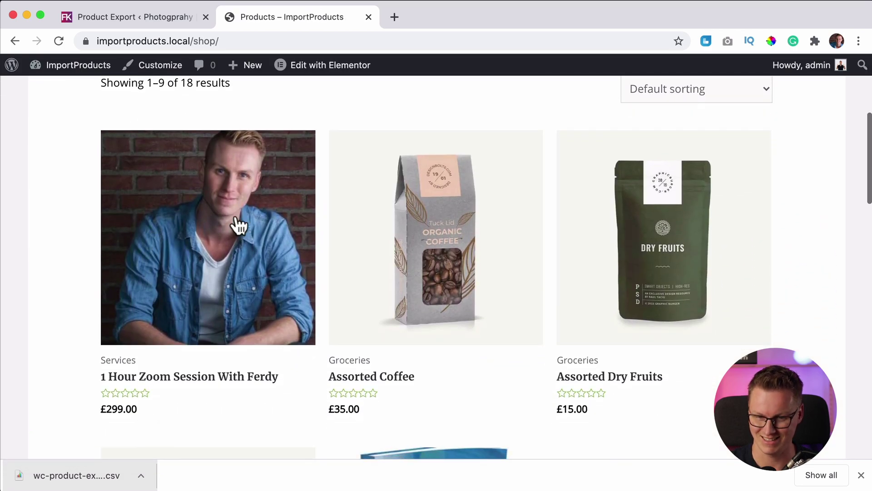
{"action": "scroll", "coordinate": [337, 214], "scroll_direction": "down", "scroll_amount": 1}
{"action": "scroll", "coordinate": [343, 210], "scroll_direction": "down", "scroll_amount": 4}
{"action": "scroll", "coordinate": [400, 249], "scroll_direction": "down", "scroll_amount": 2}
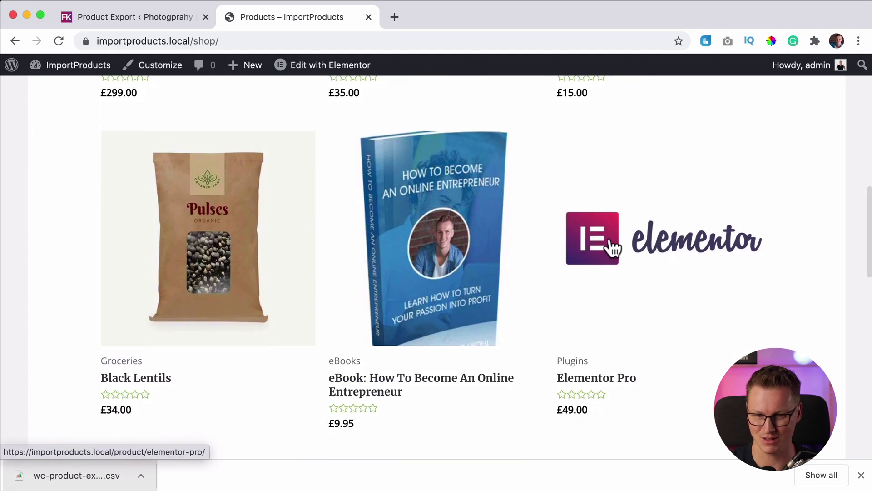
{"action": "scroll", "coordinate": [461, 237], "scroll_direction": "down", "scroll_amount": 2}
View the imported 'eBook: How To Become An Online Entrepreneur' product page, priced £9.95
{"action": "left_click", "coordinate": [444, 237]}
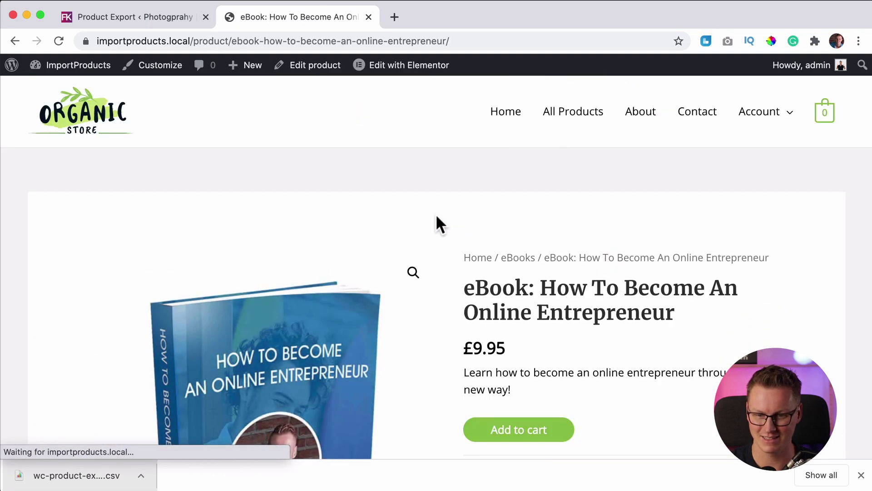
{"action": "scroll", "coordinate": [412, 245], "scroll_direction": "down", "scroll_amount": 2}
{"action": "scroll", "coordinate": [431, 243], "scroll_direction": "down", "scroll_amount": 5}
{"action": "scroll", "coordinate": [432, 247], "scroll_direction": "down", "scroll_amount": 2}
{"action": "scroll", "coordinate": [432, 247], "scroll_direction": "down", "scroll_amount": 3}
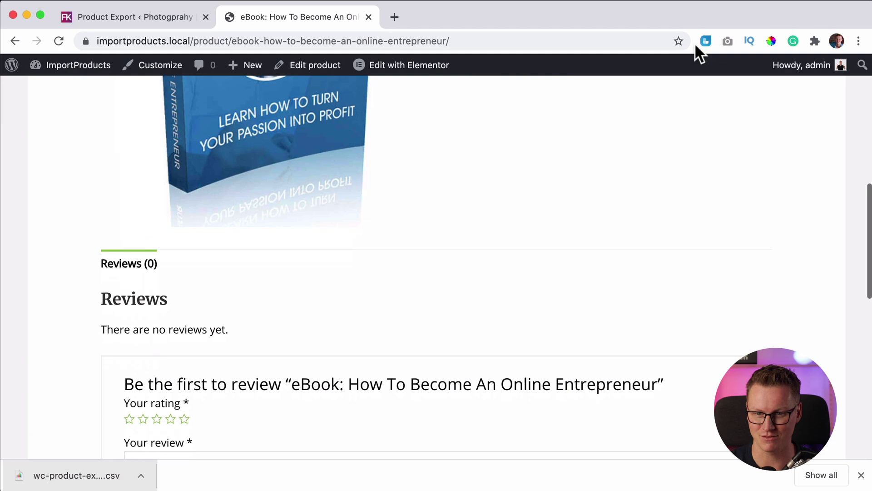
{"action": "scroll", "coordinate": [574, 189], "scroll_direction": "down", "scroll_amount": 2}
{"action": "scroll", "coordinate": [543, 218], "scroll_direction": "down", "scroll_amount": 6}
{"action": "scroll", "coordinate": [545, 212], "scroll_direction": "up", "scroll_amount": 20}
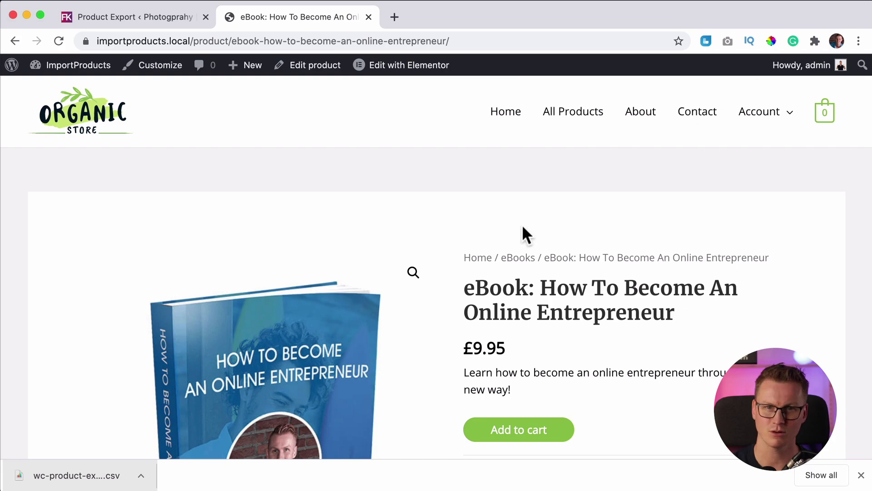
{"action": "scroll", "coordinate": [501, 225], "scroll_direction": "down", "scroll_amount": 5}
{"action": "scroll", "coordinate": [501, 227], "scroll_direction": "down", "scroll_amount": 10}
{"action": "scroll", "coordinate": [494, 222], "scroll_direction": "up", "scroll_amount": 15}
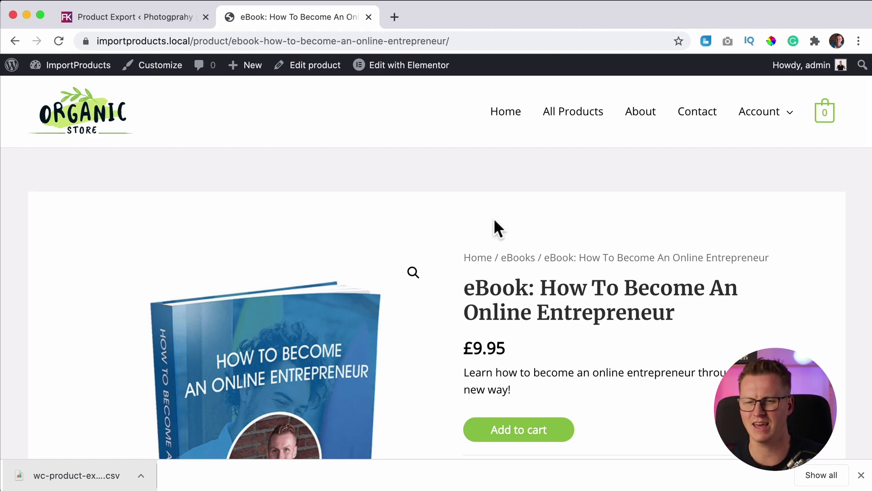
Run and confirm Regenerate shop thumbnails under WooCommerce Status > Tools
{"action": "left_click", "coordinate": [72, 72]}
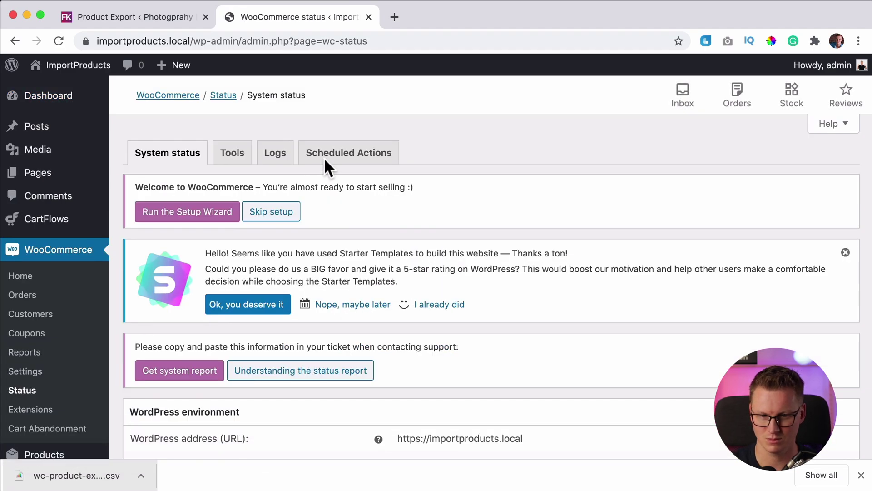
{"action": "left_click", "coordinate": [233, 154]}
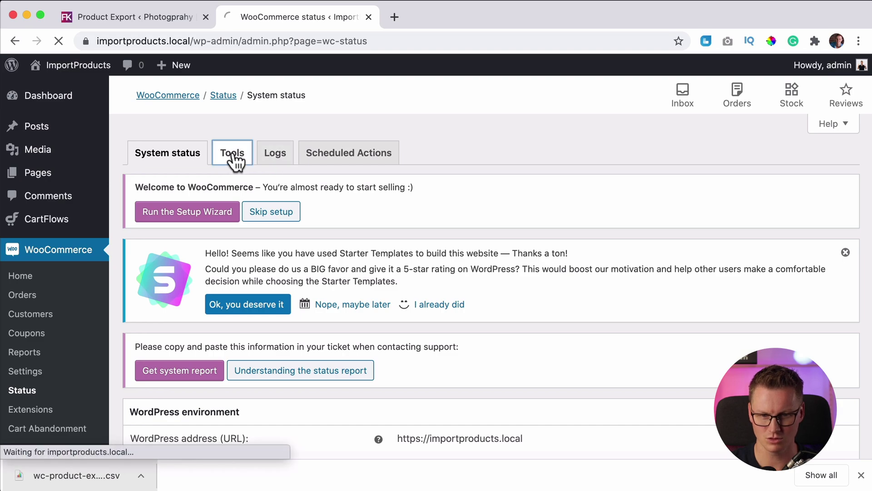
{"action": "scroll", "coordinate": [484, 203], "scroll_direction": "down", "scroll_amount": 5}
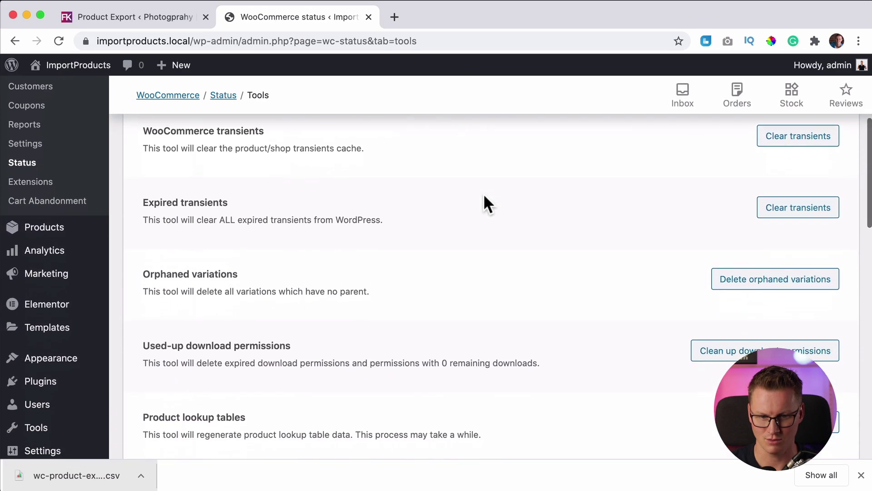
{"action": "scroll", "coordinate": [485, 197], "scroll_direction": "down", "scroll_amount": 2}
{"action": "scroll", "coordinate": [484, 197], "scroll_direction": "down", "scroll_amount": 2}
{"action": "scroll", "coordinate": [485, 197], "scroll_direction": "down", "scroll_amount": 3}
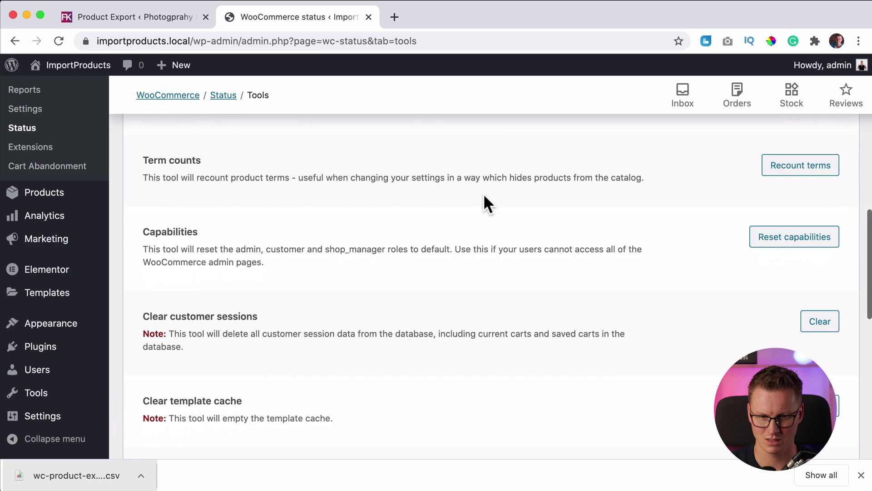
{"action": "scroll", "coordinate": [484, 197], "scroll_direction": "down", "scroll_amount": 1}
{"action": "scroll", "coordinate": [312, 253], "scroll_direction": "down", "scroll_amount": 2}
{"action": "scroll", "coordinate": [243, 335], "scroll_direction": "down", "scroll_amount": 4}
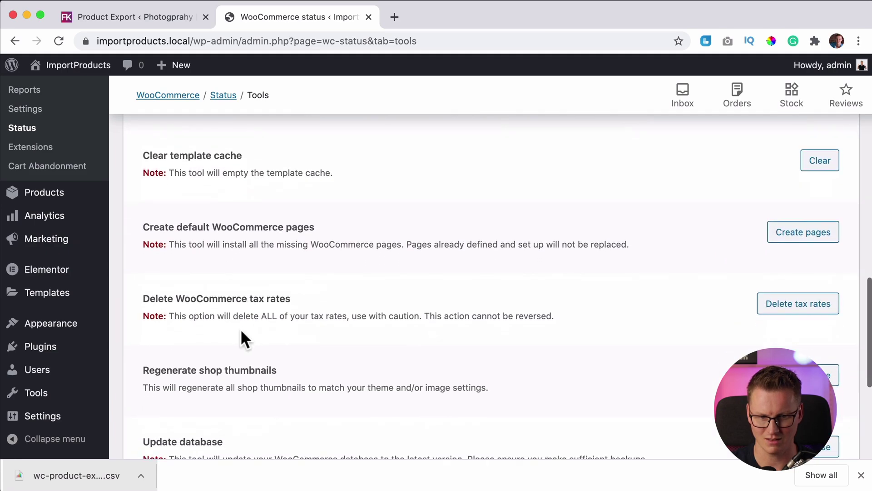
{"action": "scroll", "coordinate": [337, 317], "scroll_direction": "down", "scroll_amount": 2}
{"action": "scroll", "coordinate": [339, 320], "scroll_direction": "down", "scroll_amount": 1}
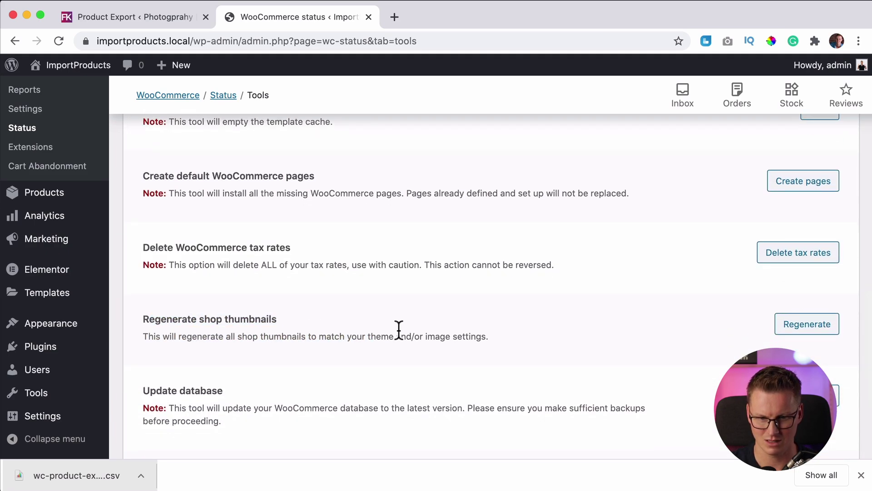
{"action": "left_click", "coordinate": [796, 324]}
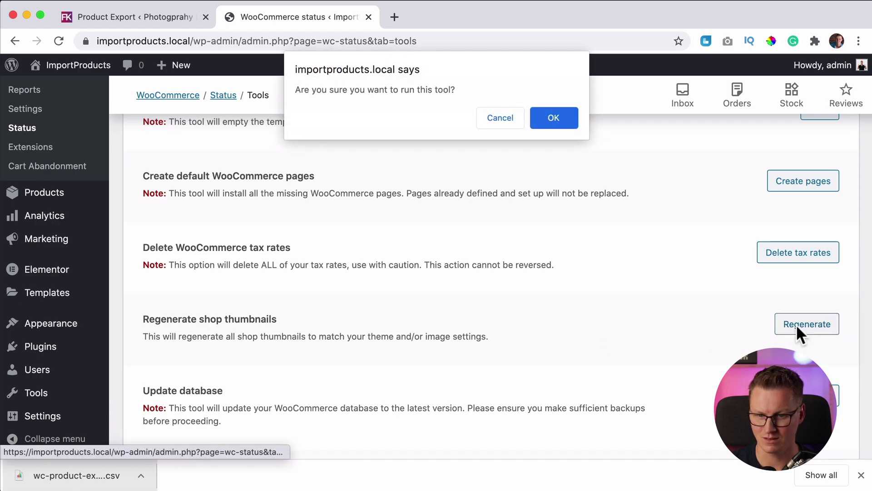
{"action": "left_click", "coordinate": [561, 117]}
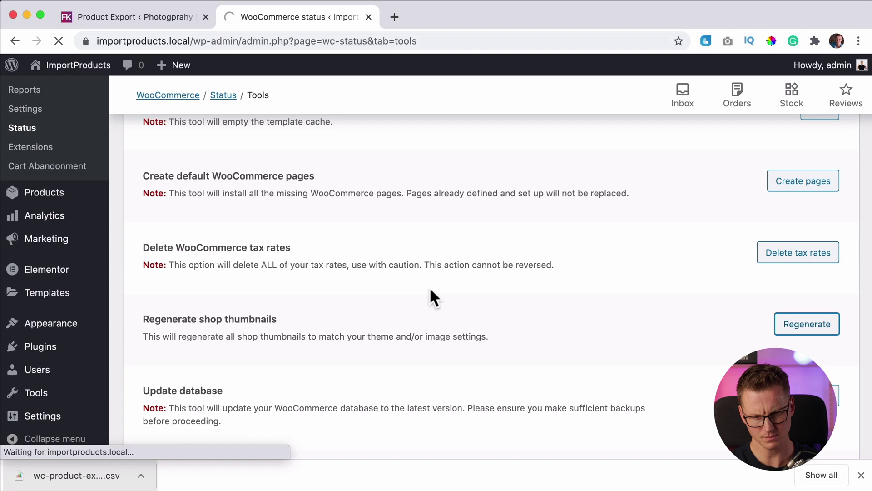